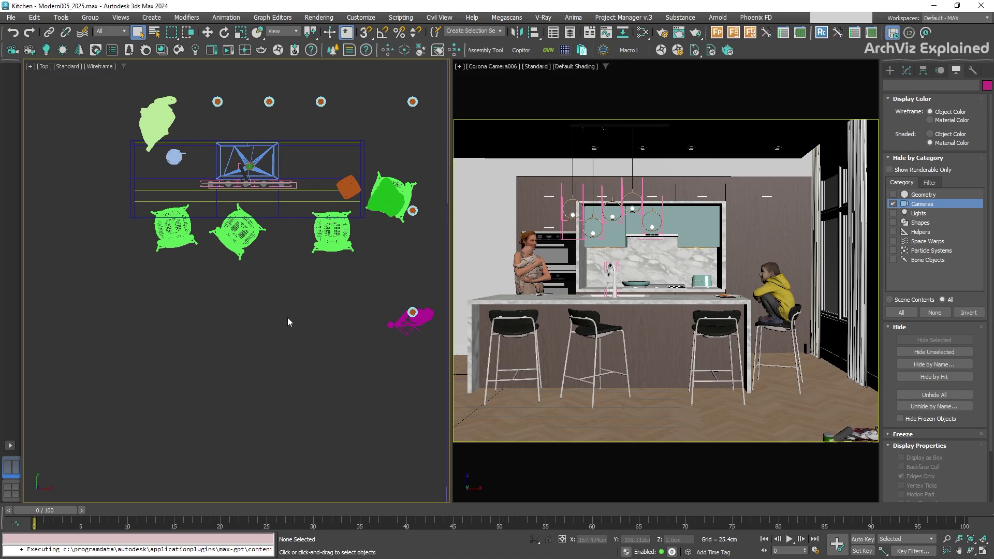
Review the Corona Render Setup: output width 2000, Scene, Camera tone mapping and Render Elements.
key(F10)
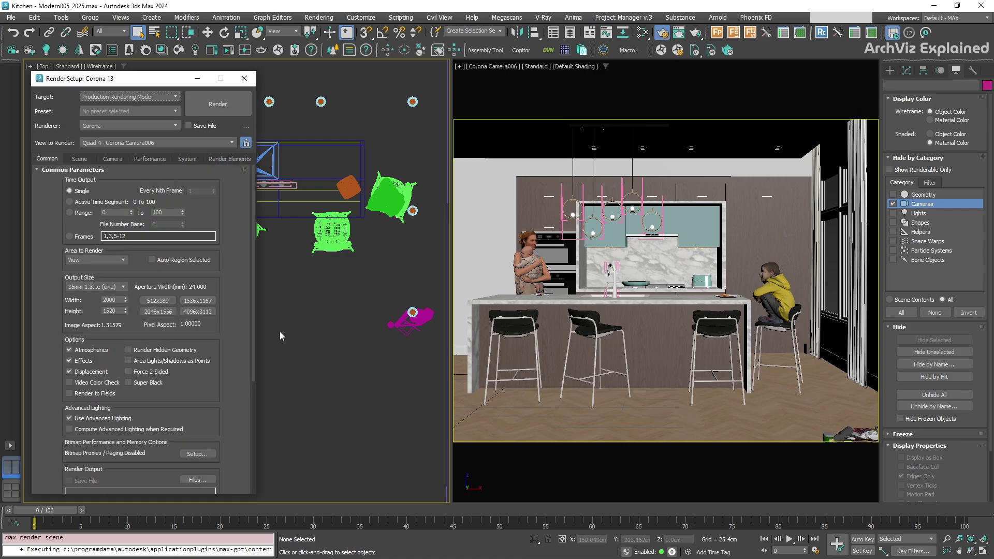
double_click(110, 300)
click(79, 159)
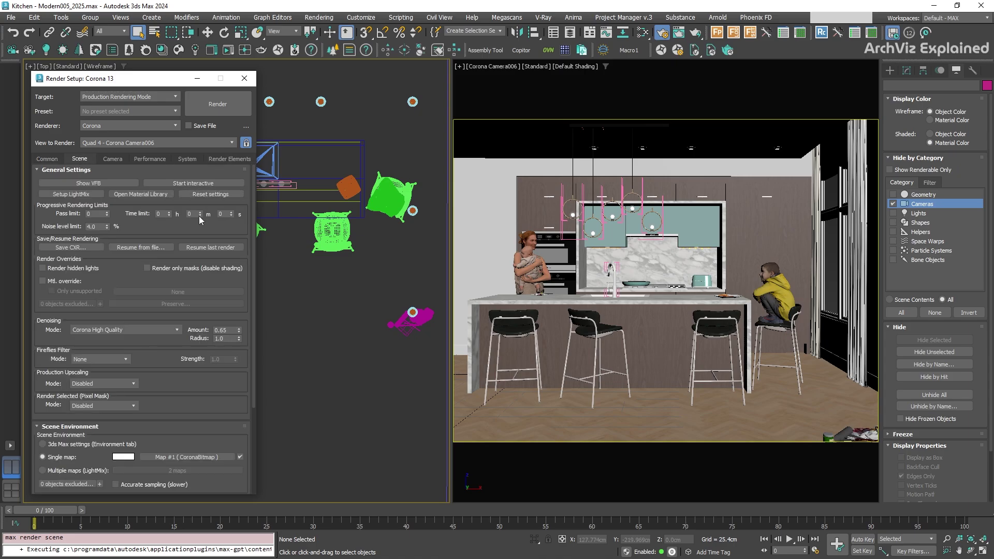
click(113, 158)
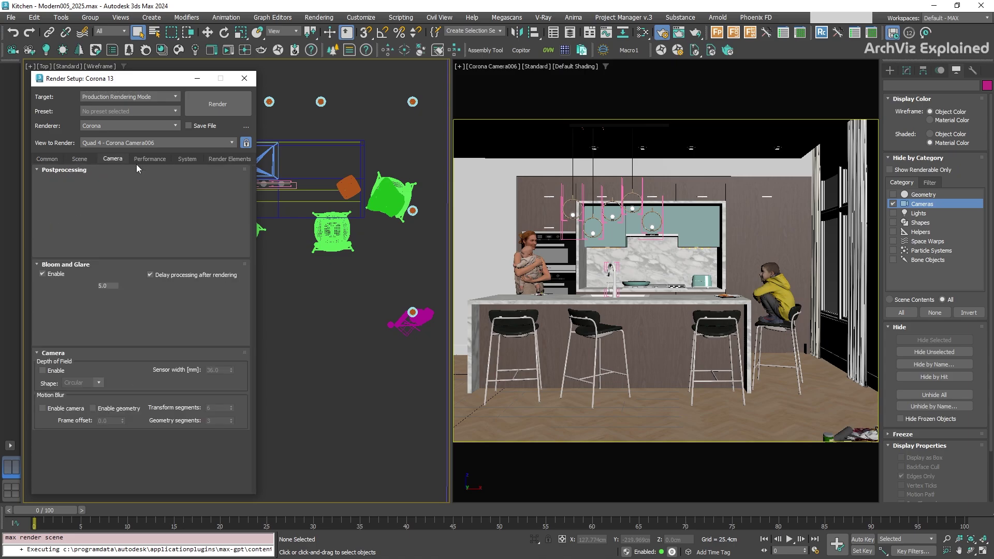
click(163, 184)
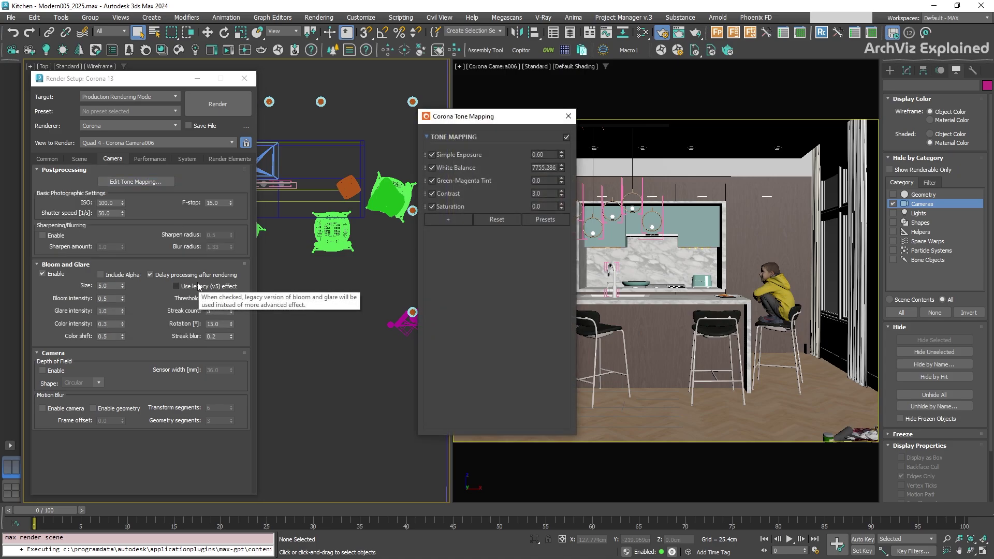
click(227, 158)
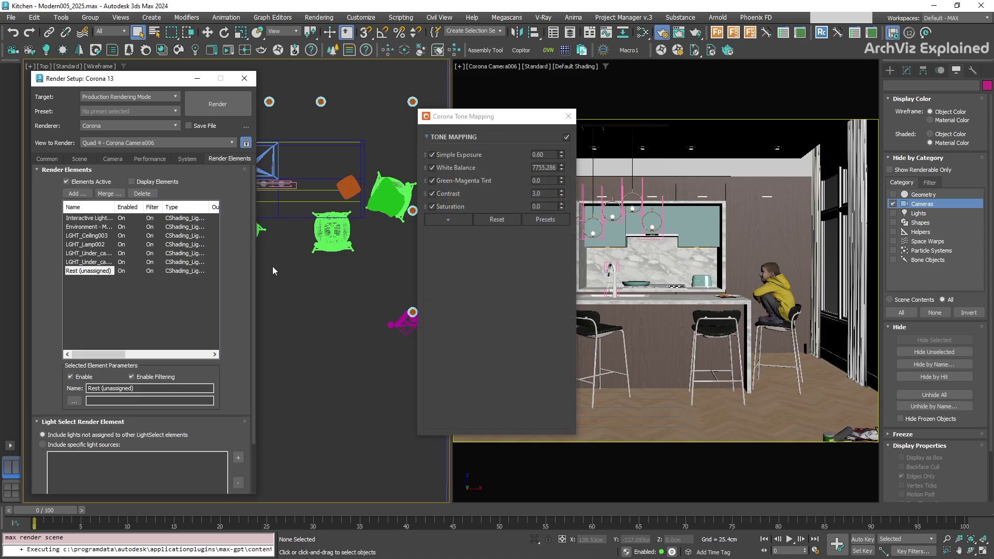
click(568, 116)
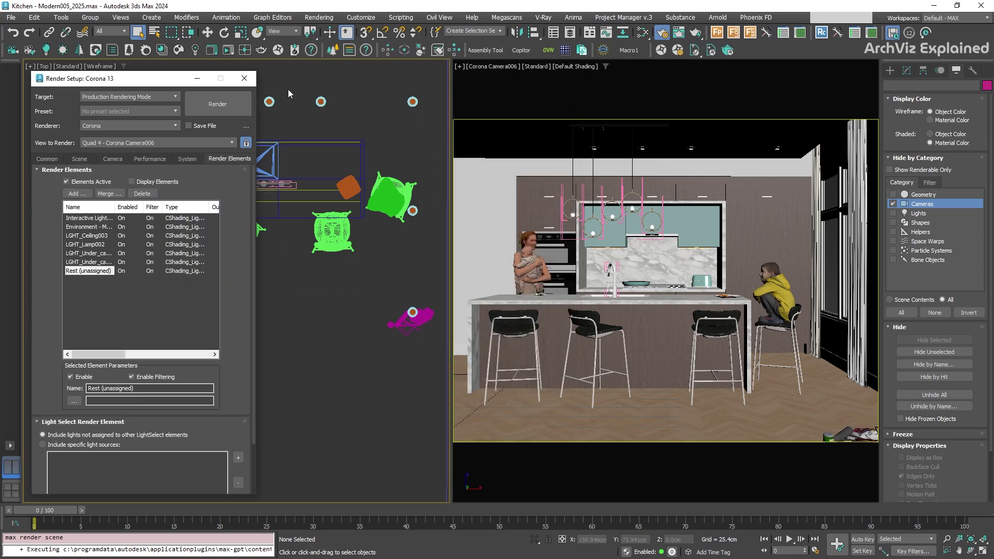
click(251, 83)
Save the current render settings as a preset file named Interior_HighQuality.
click(96, 110)
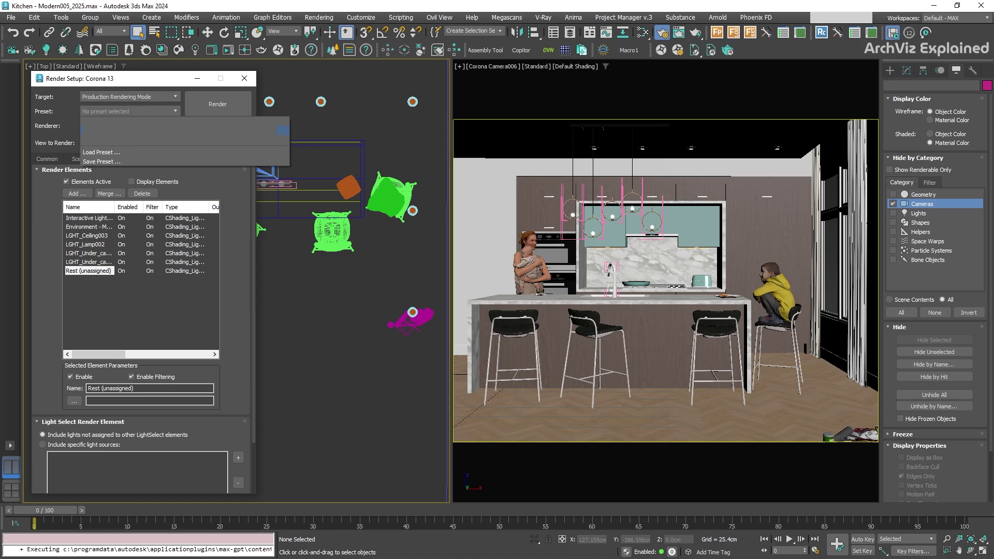
click(101, 162)
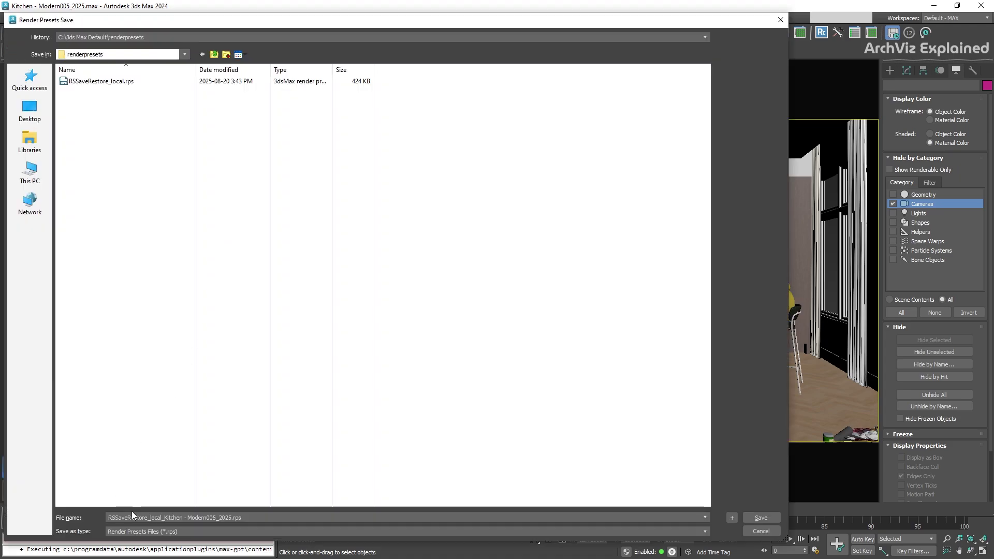
triple_click(218, 518)
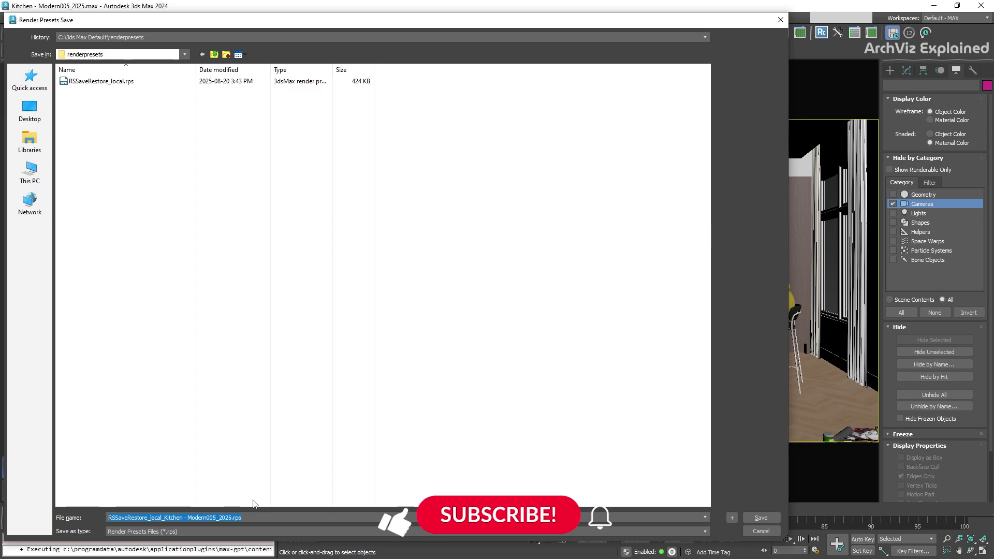
key(BackSpace)
text(Inter)
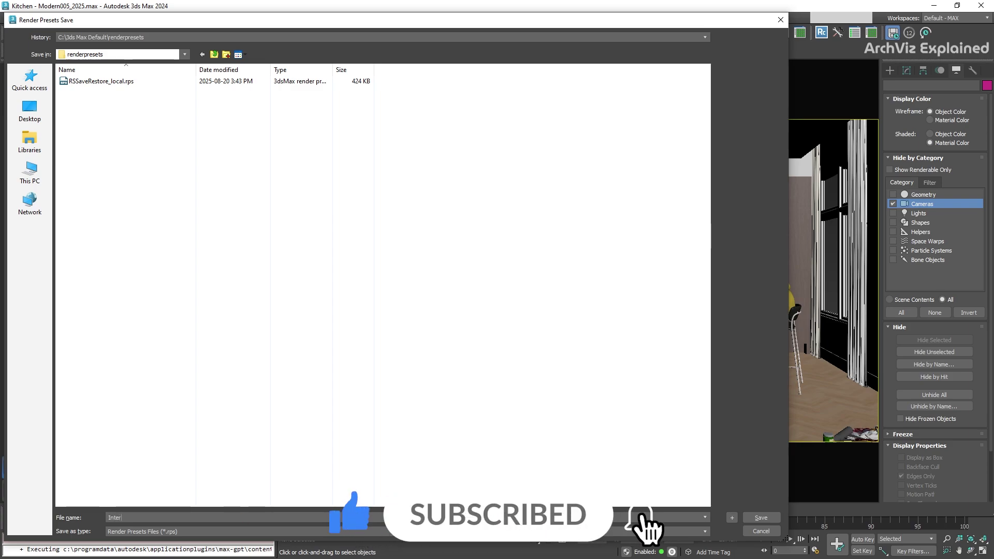
text(ior_HighQuality)
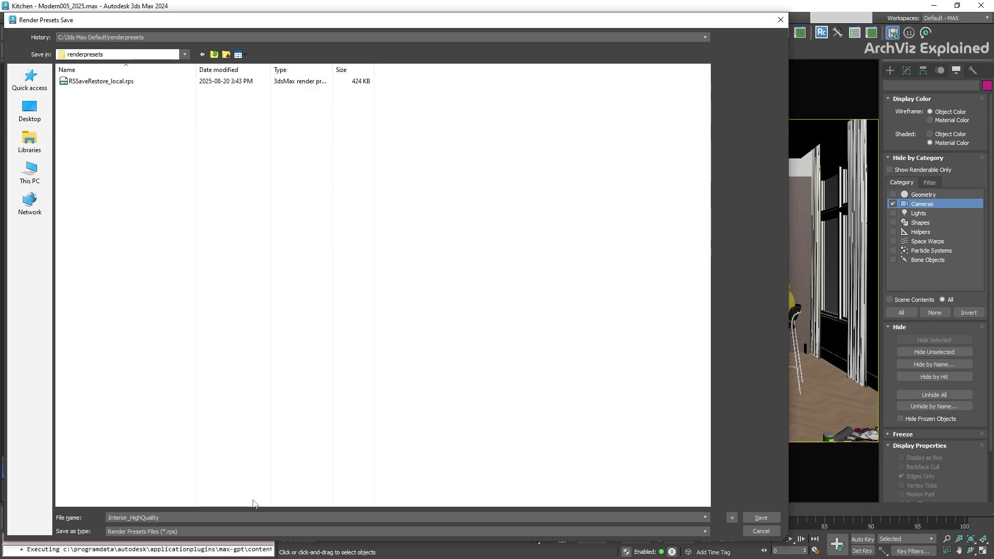
key(Return)
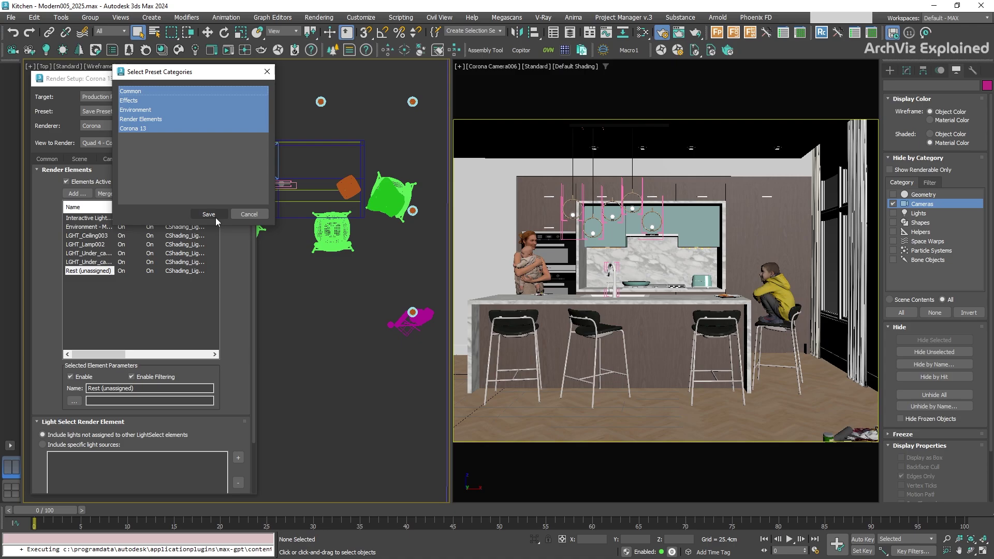
Keep Common, Effects, Environment, Render Elements and Corona 13 selected and save the preset.
ctrl+click(179, 110)
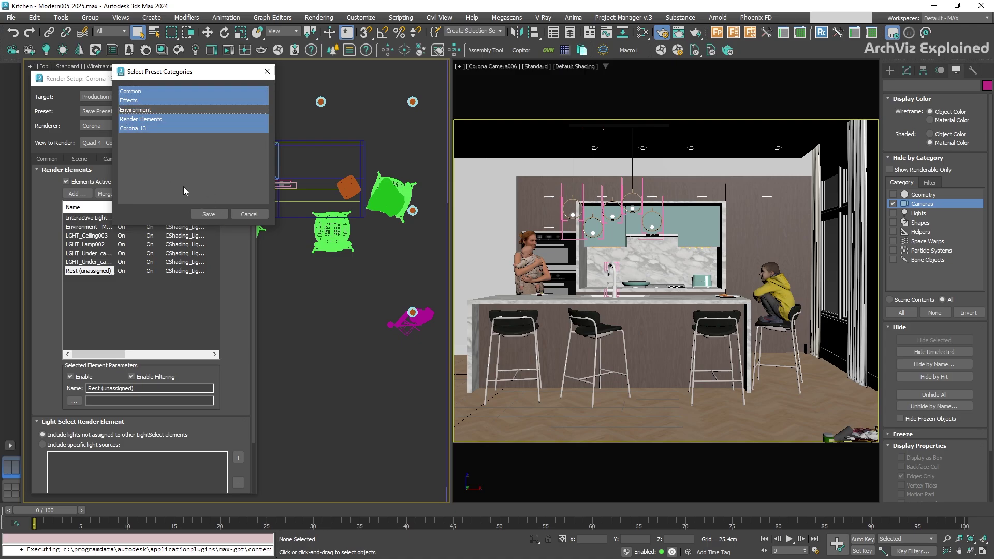
ctrl+click(156, 101)
ctrl+click(155, 91)
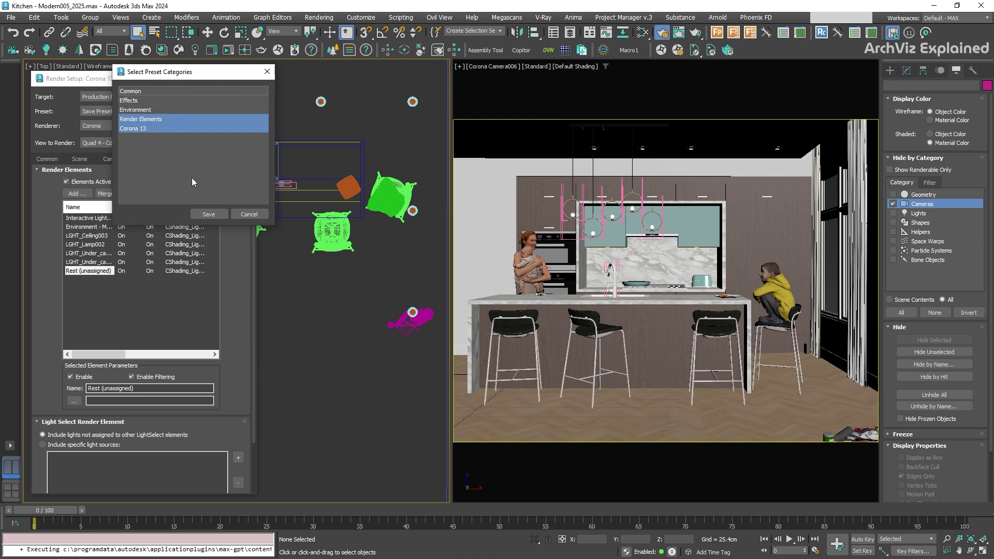
drag(155, 128, 151, 89)
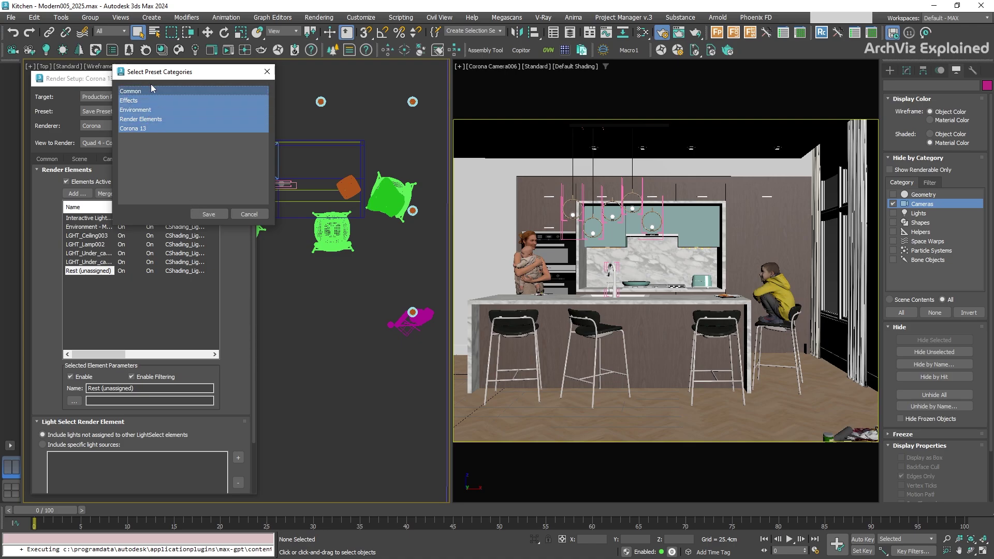
click(198, 216)
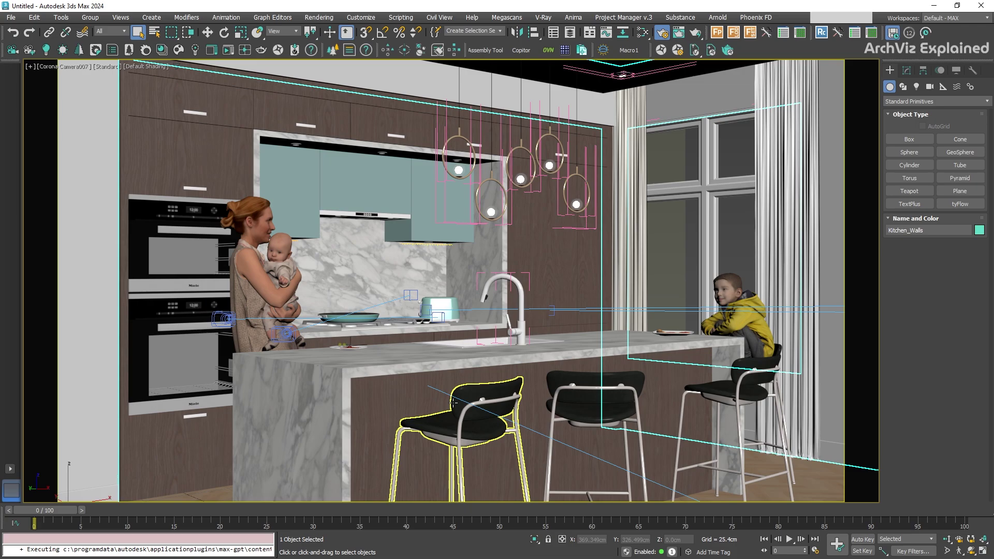
key(F10)
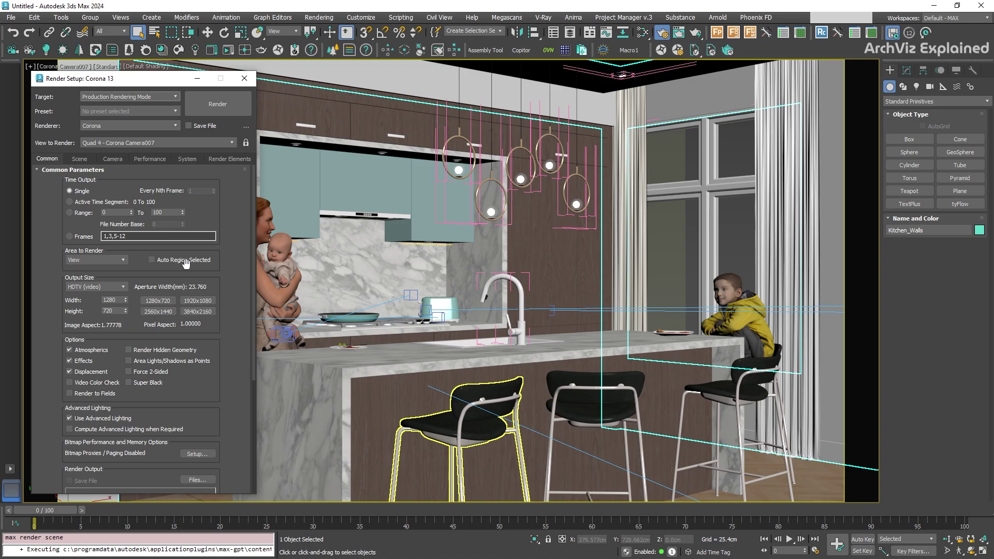
click(79, 158)
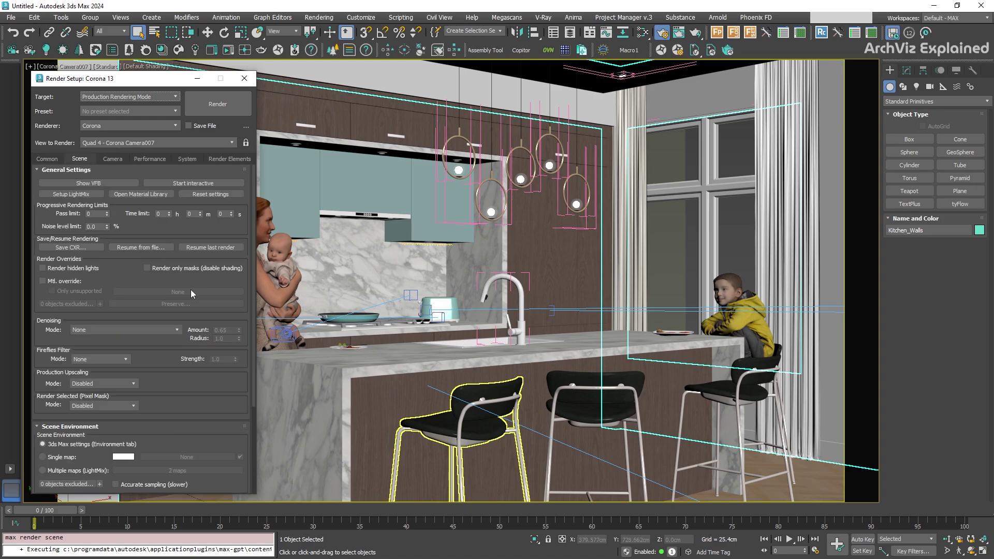
click(121, 158)
click(156, 182)
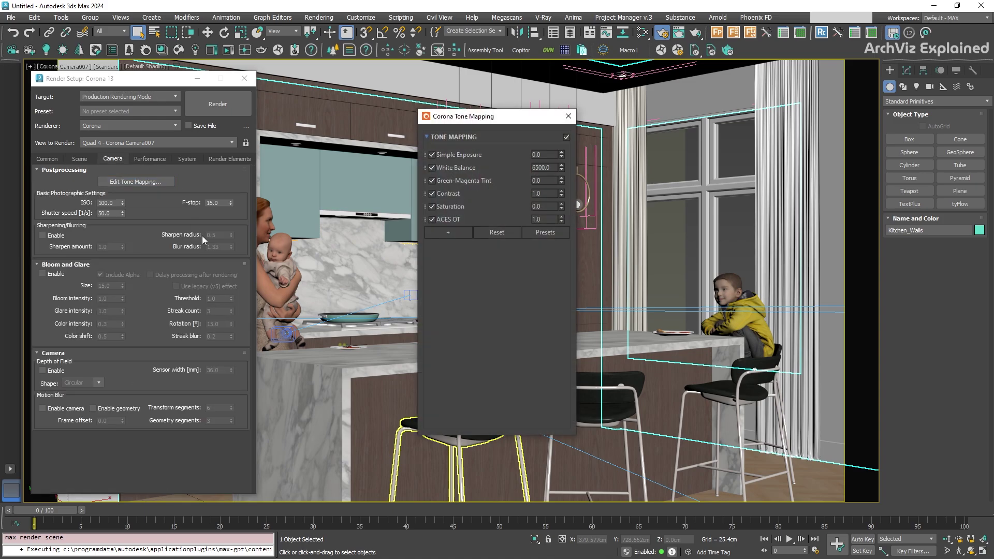
click(568, 116)
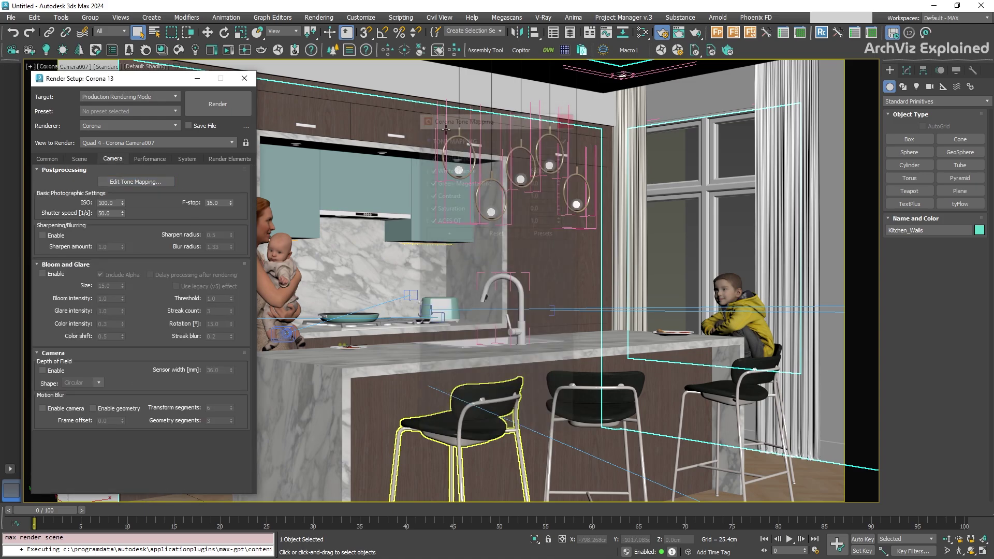
click(236, 158)
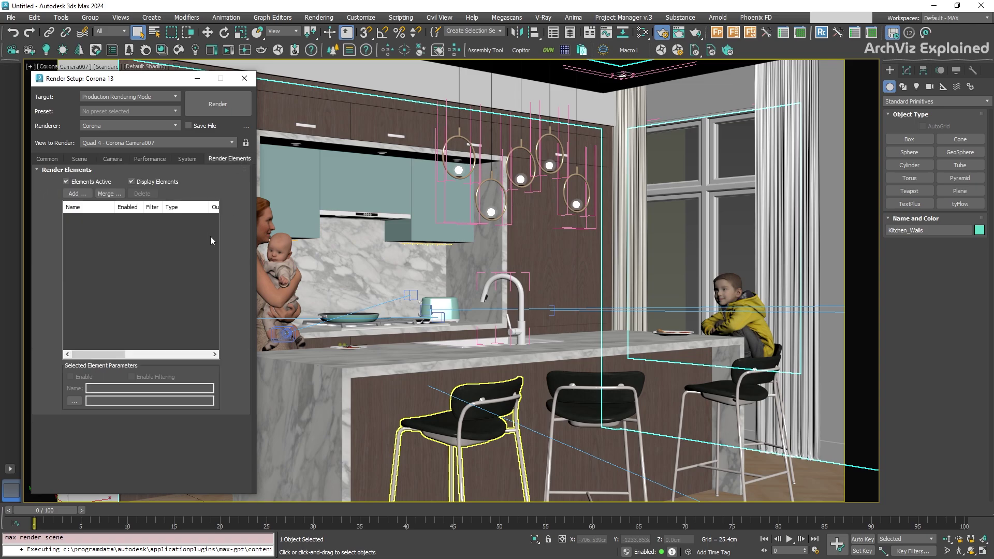
click(54, 159)
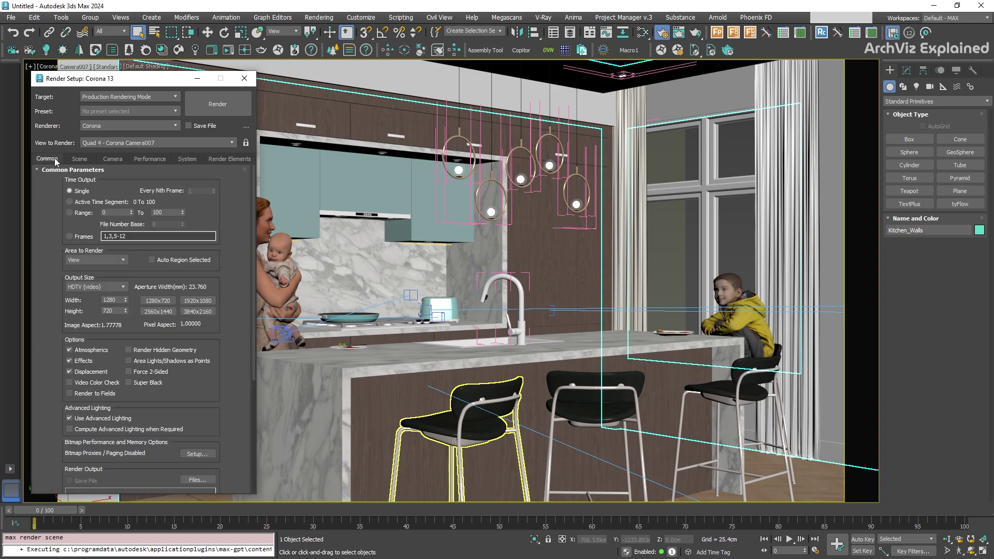
Load the Interior_HighQuality.rps preset file from the Preset menu.
click(140, 111)
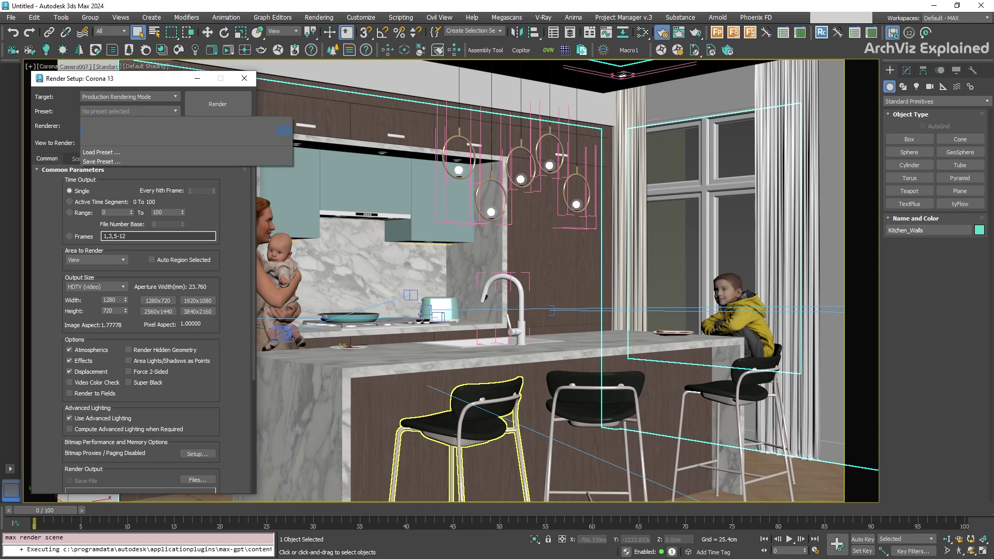
click(116, 152)
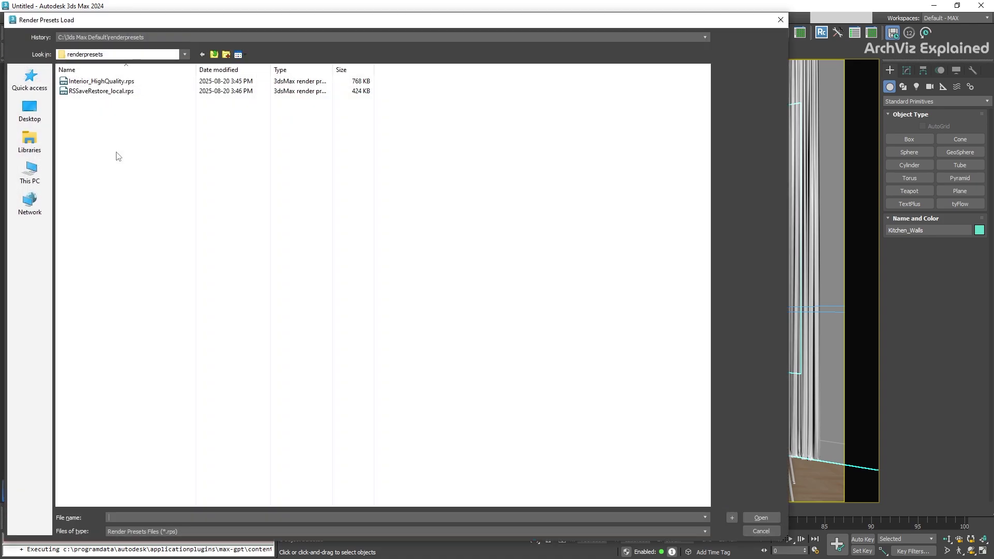
click(111, 81)
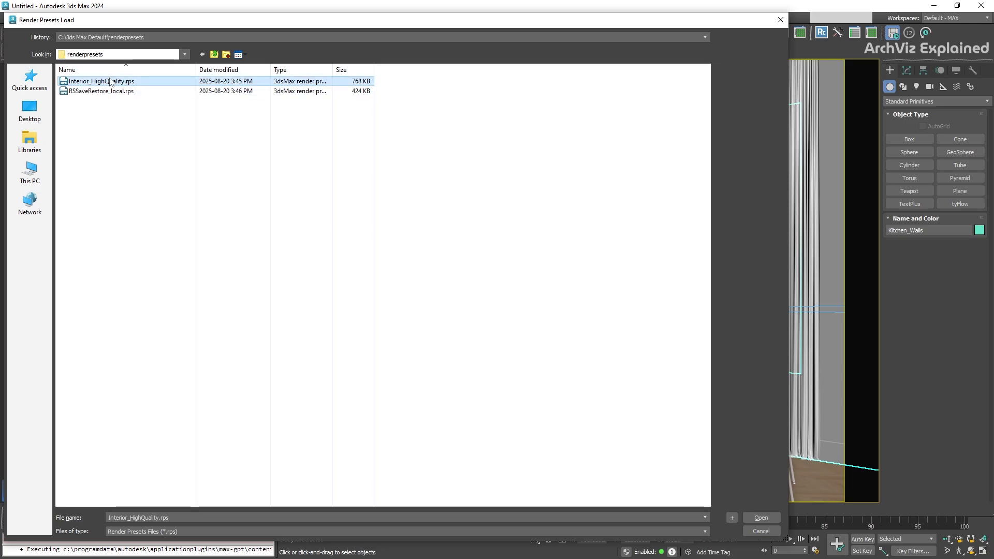
click(772, 518)
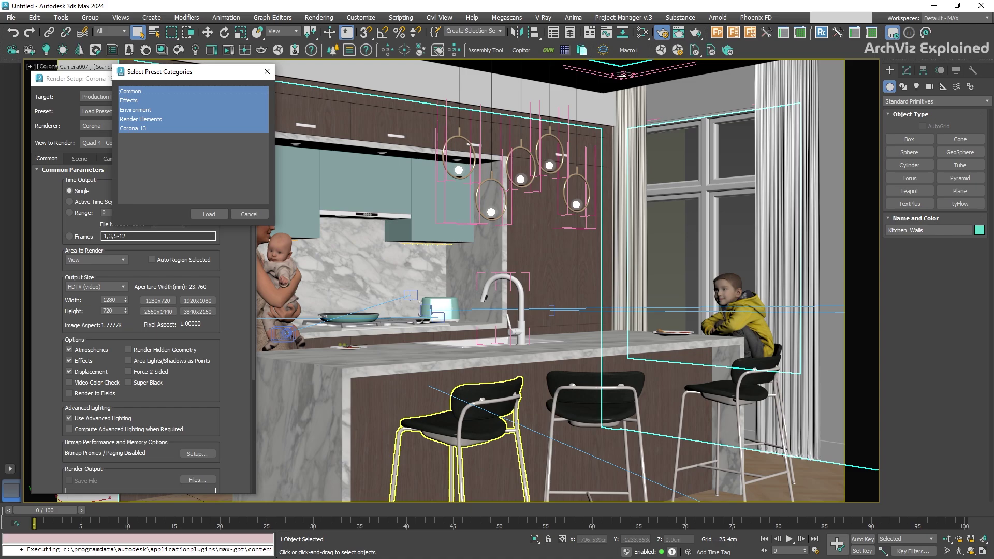
Load the preset with all five categories, Common through Corona 13, selected.
ctrl+click(149, 110)
ctrl+click(149, 100)
ctrl+click(149, 91)
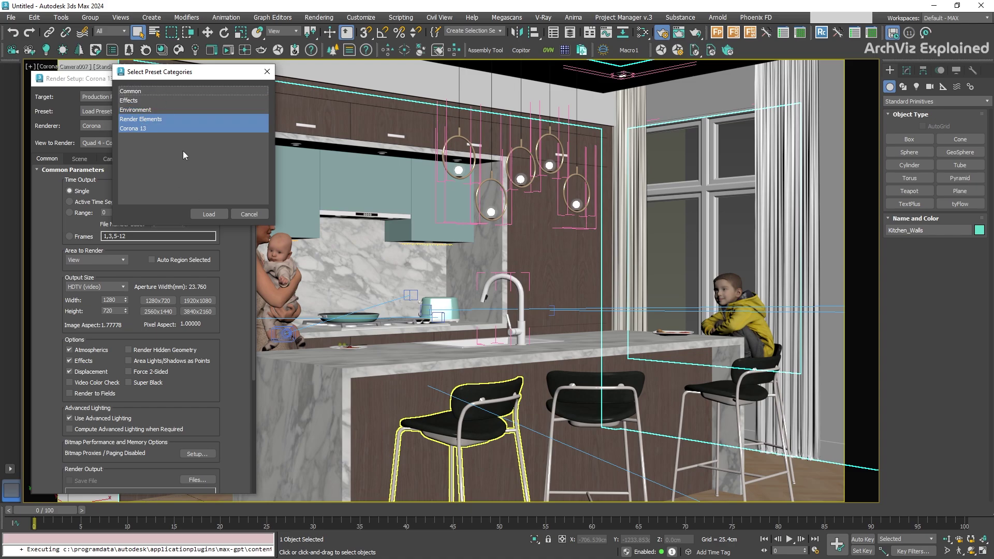
shift+click(149, 129)
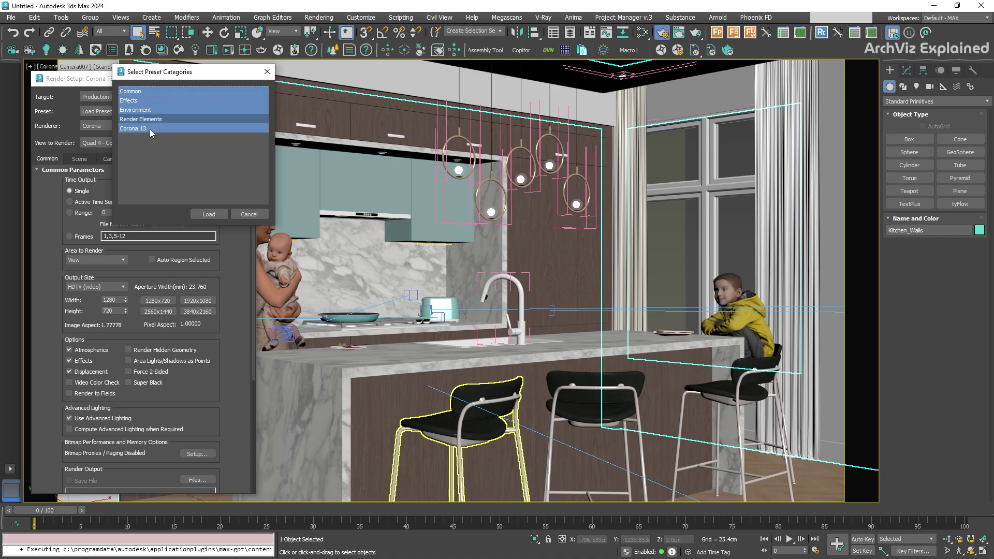
click(207, 214)
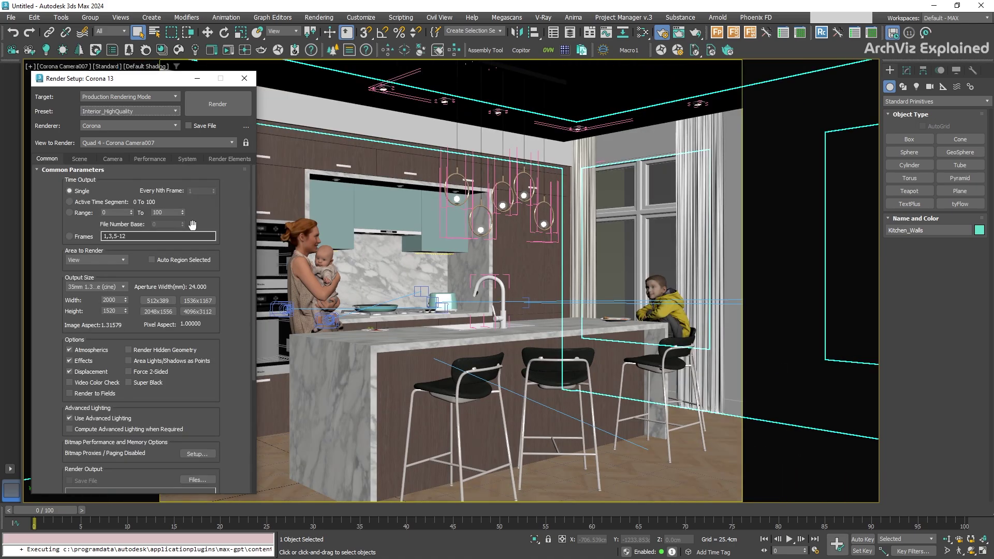
Check the loaded width 2000, noise limit 4.0, tone mapping, and LightSelect render elements.
click(112, 300)
click(82, 160)
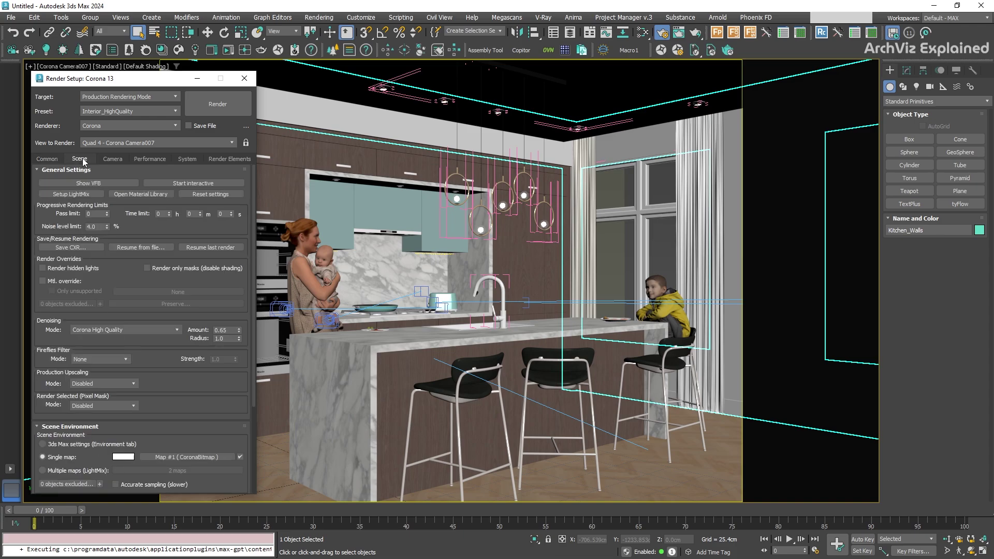
click(92, 227)
click(114, 159)
click(158, 182)
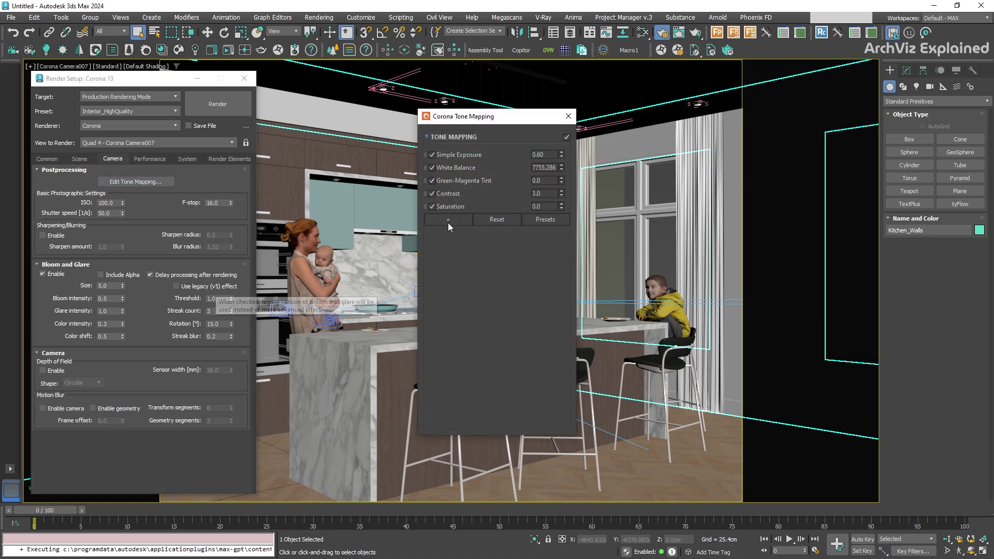
click(230, 159)
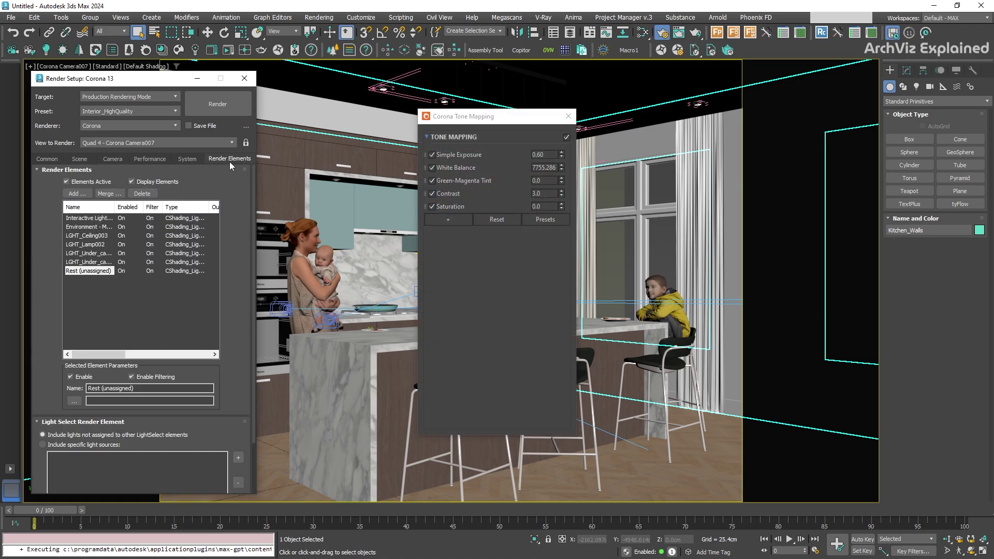
click(111, 293)
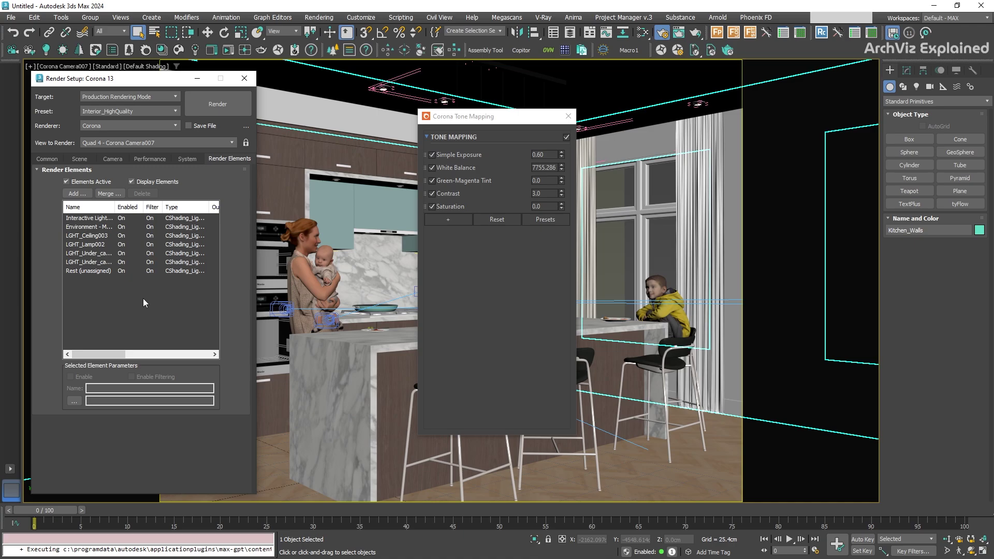
Close the Corona Tone Mapping window.
click(569, 122)
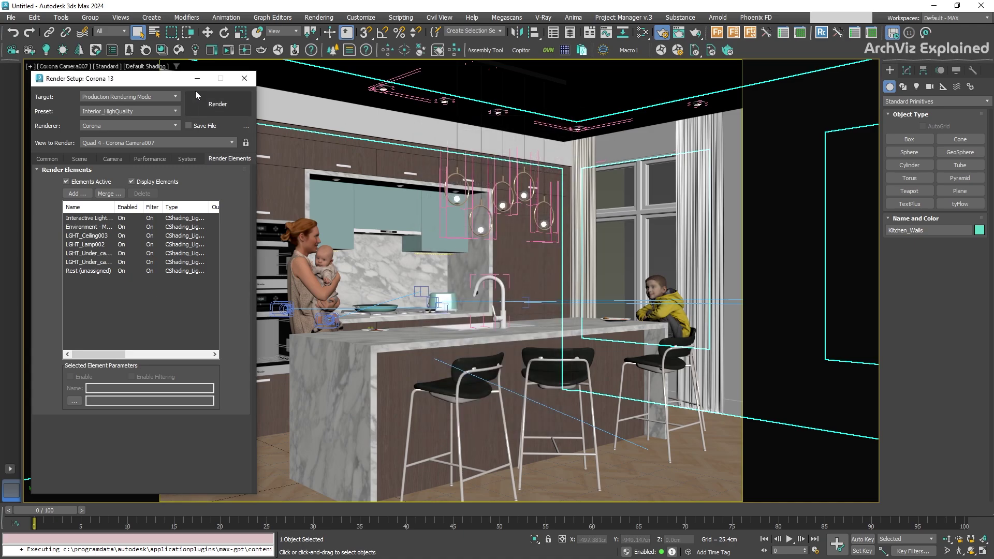